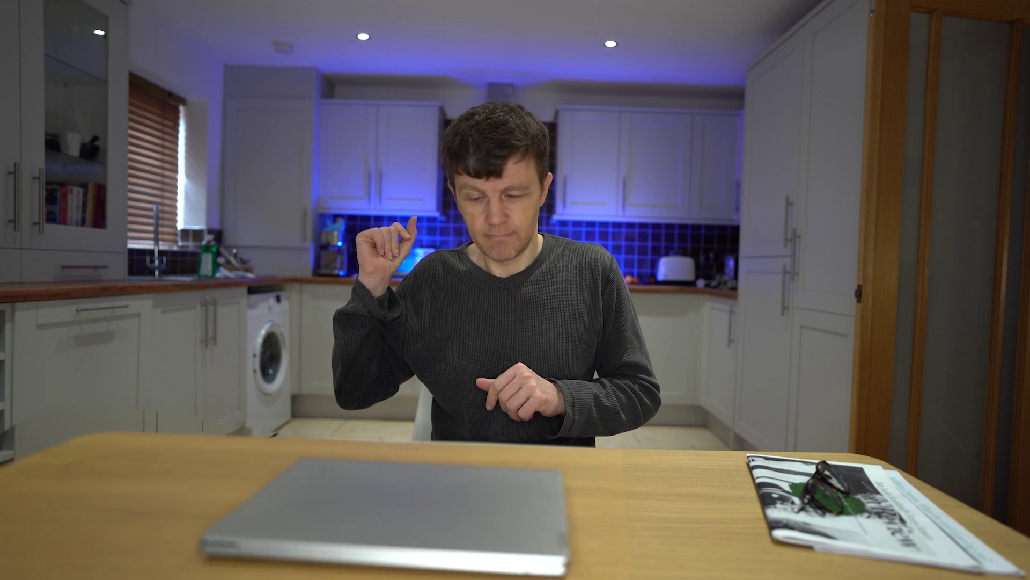
Type 'how many people on you' into the Google search box to see autocomplete suggestions
text(how many peo)
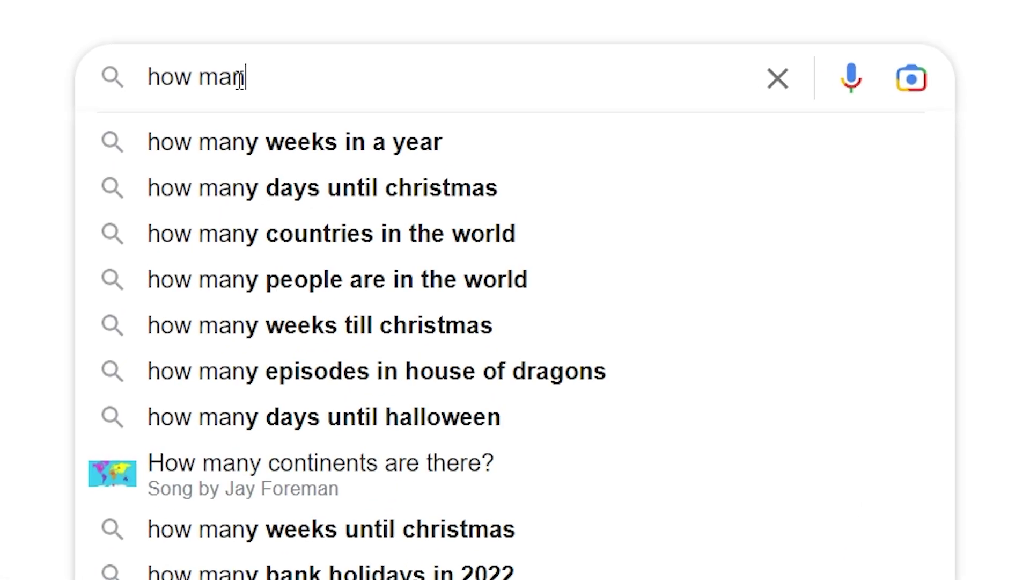
text(ple on you)
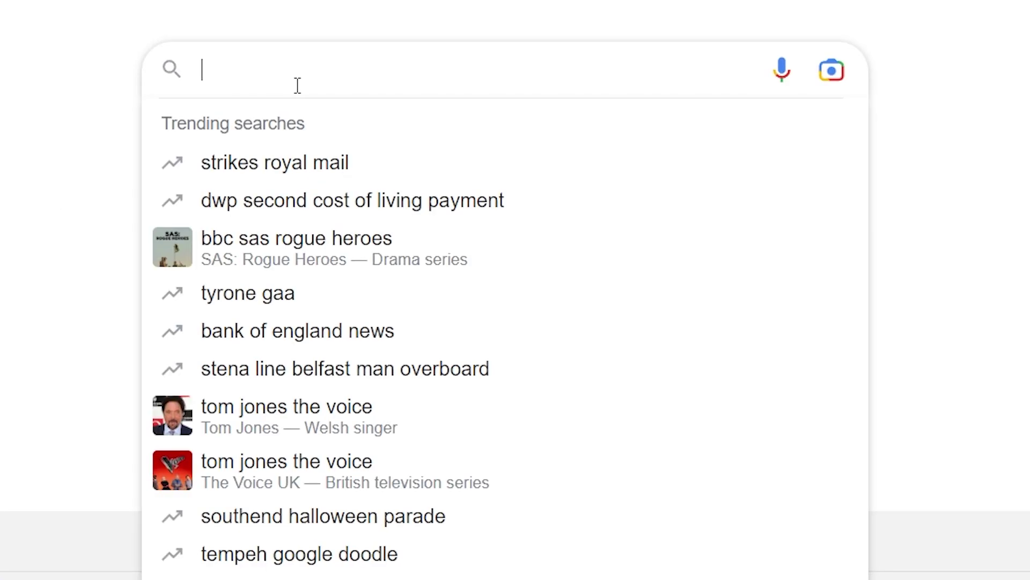
text(exercises intitle:pytho)
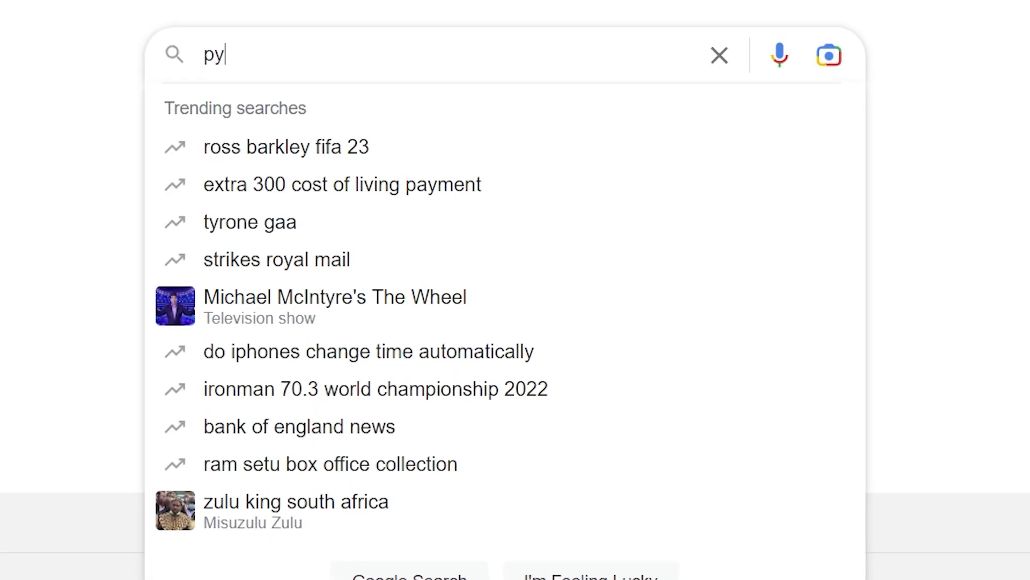
text(thon)
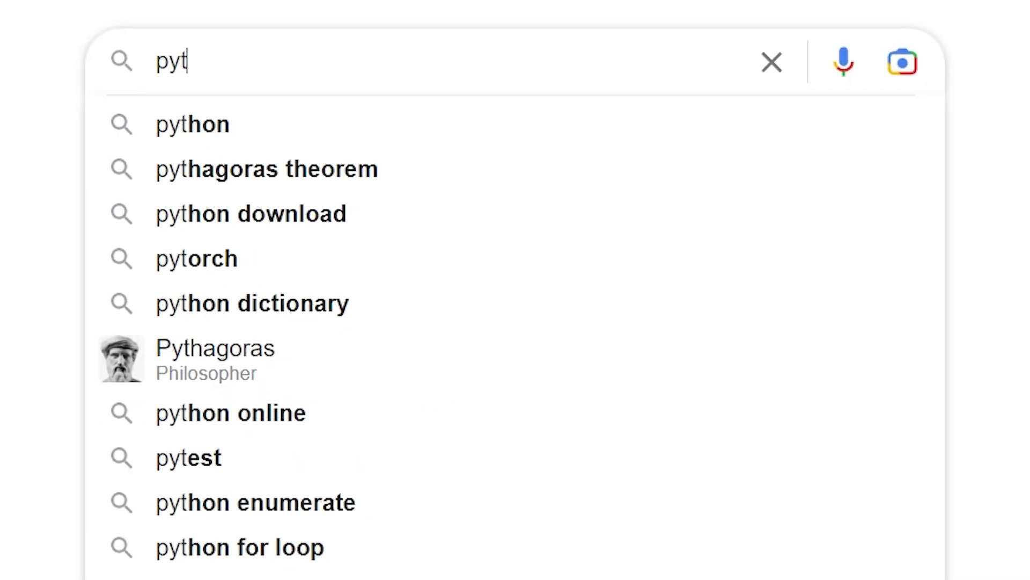
text(hon s)
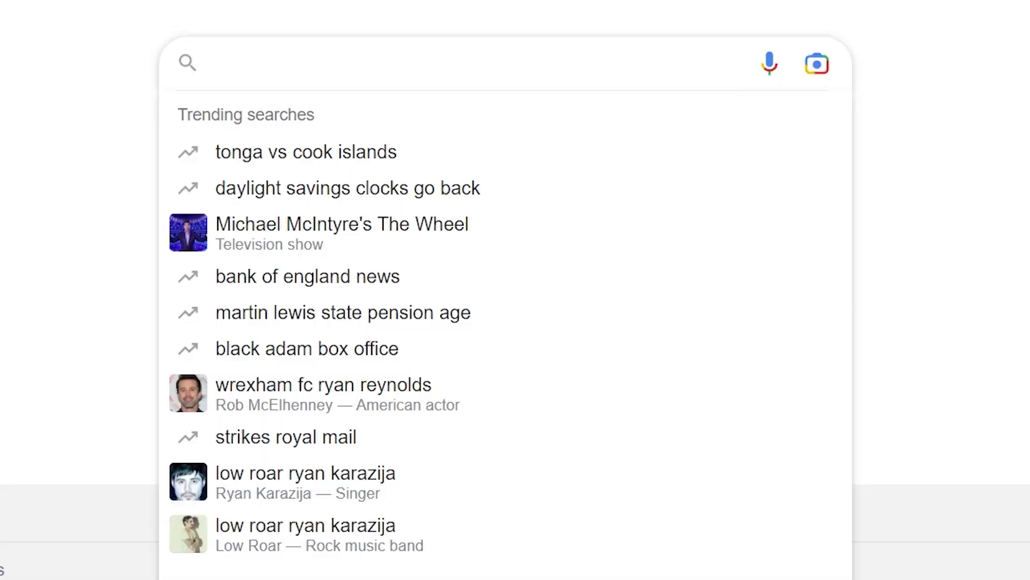
text(python site:ac.)
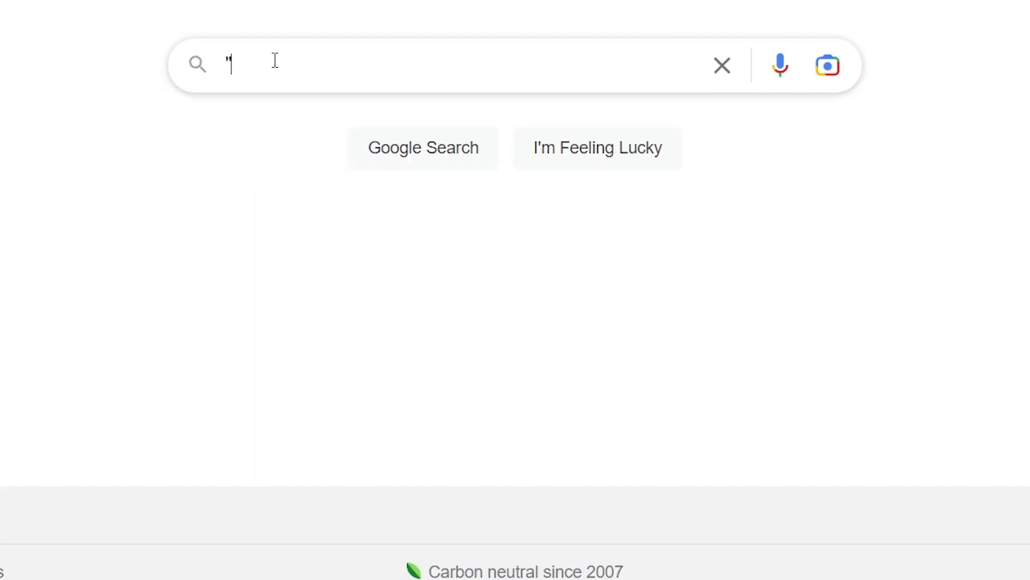
Search intitle:"introduction to python" site:ac.uk filetype:pdf -advanced to list university PDFs
text(introduction to pyth)
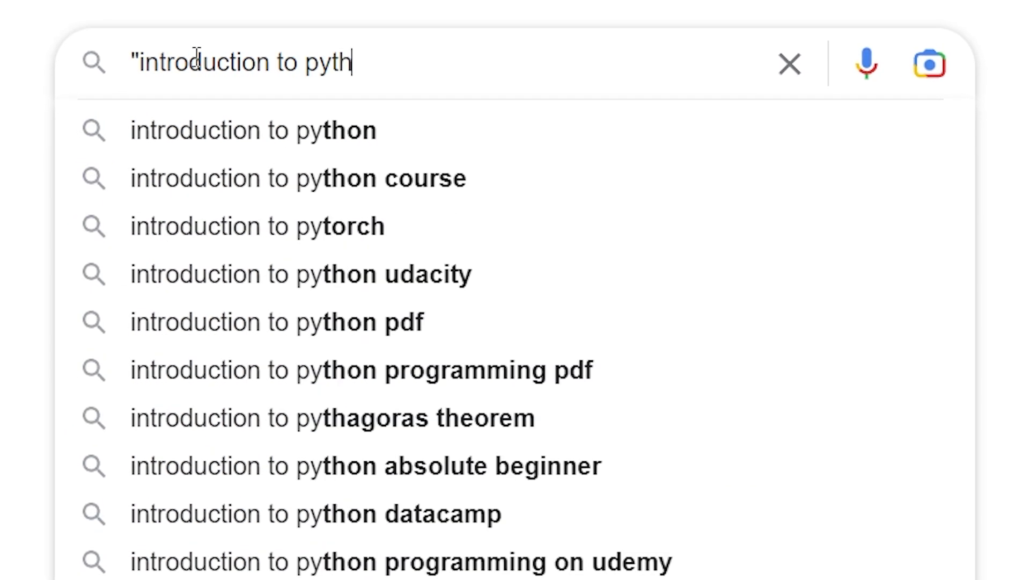
text(on" site:)
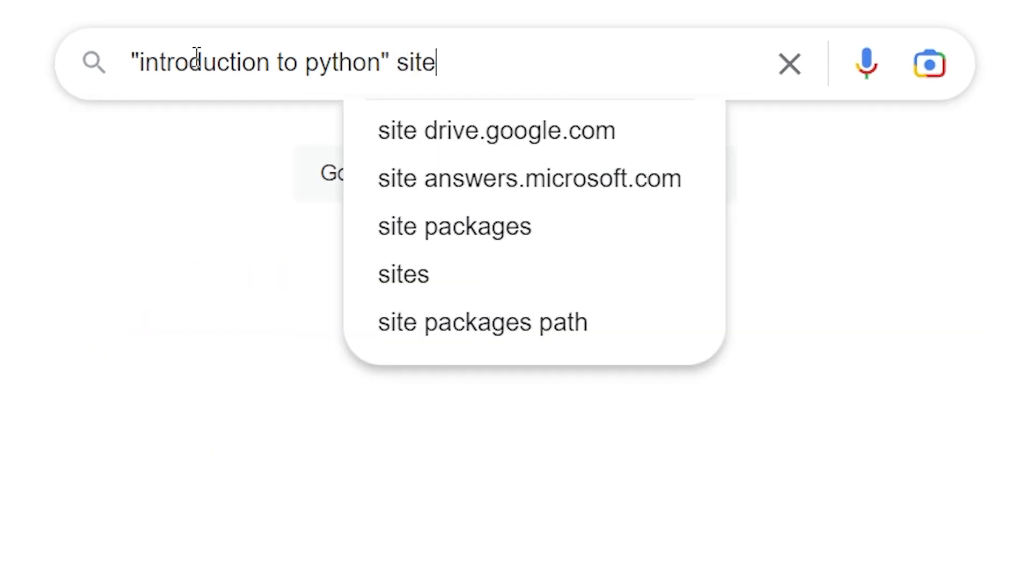
text(ac.)
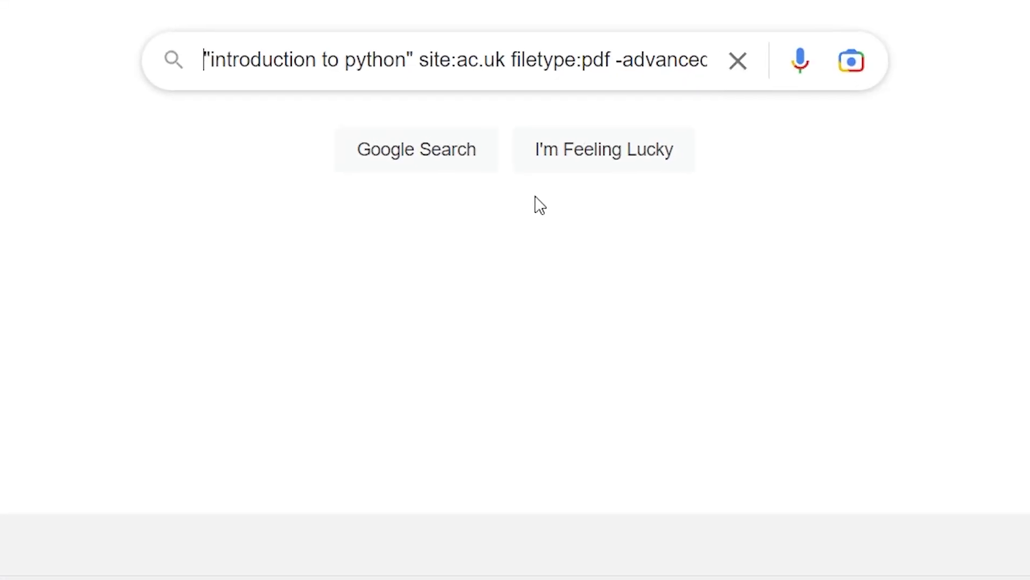
text(intitle)
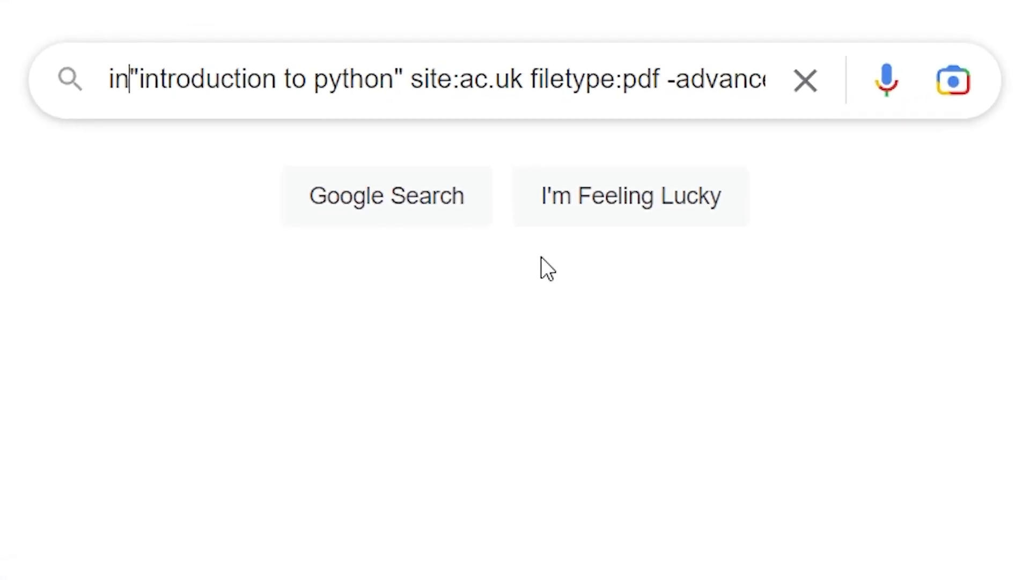
text(:)
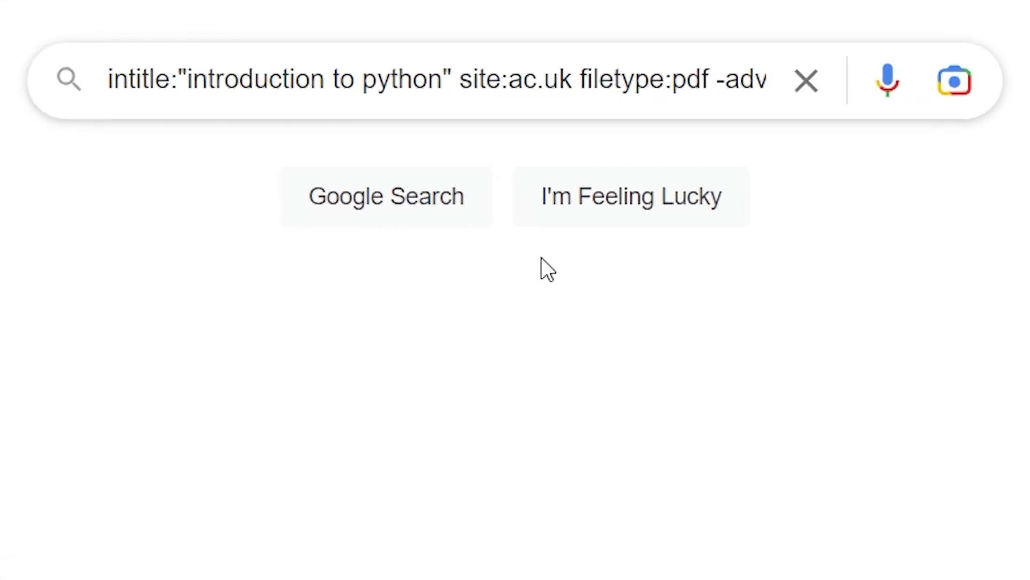
key(Return)
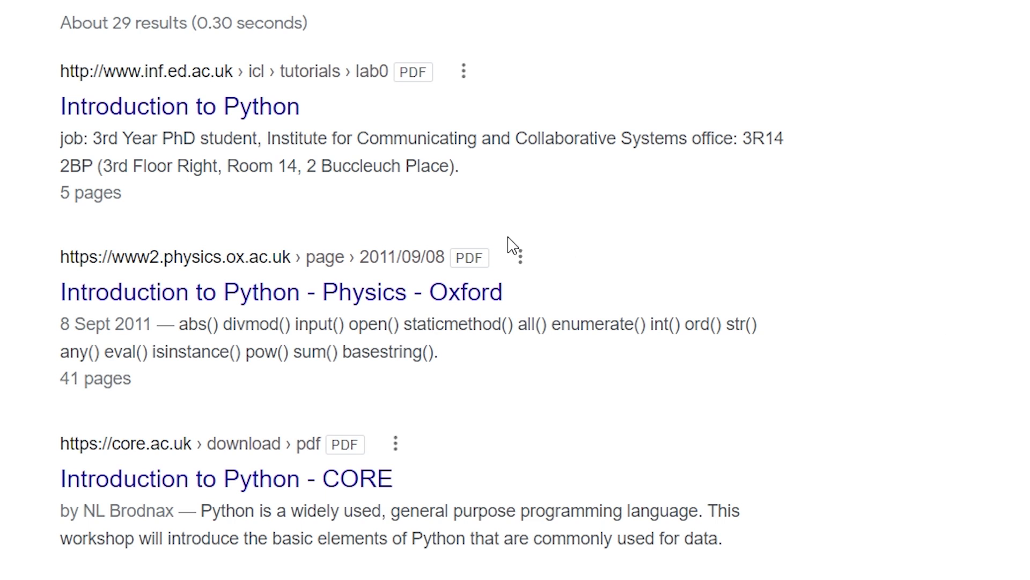
Note the roughly 29 results and the 2011 Oxford date, then limit results to after 2016
drag(247, 31, 449, 43)
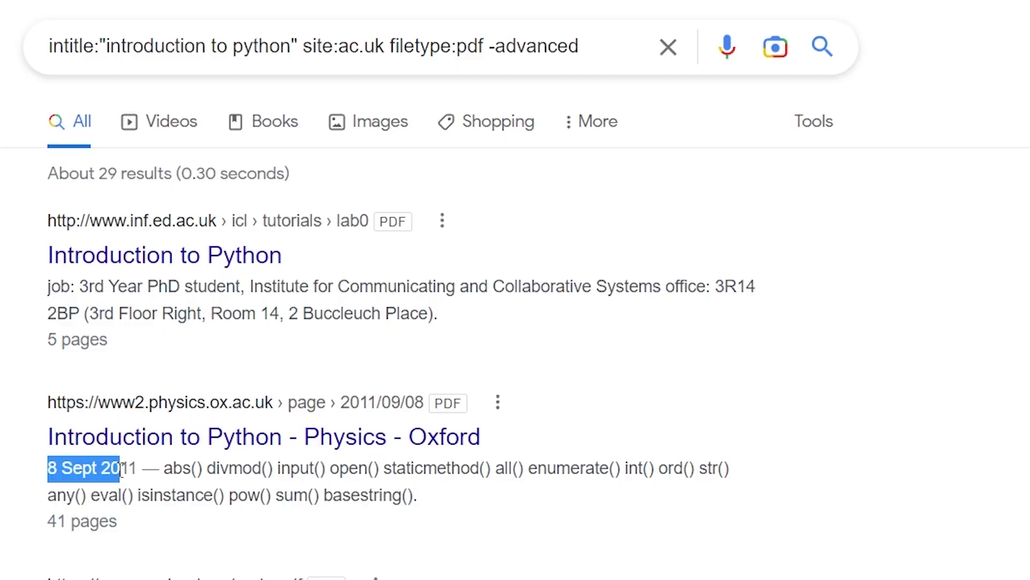
drag(125, 468, 141, 468)
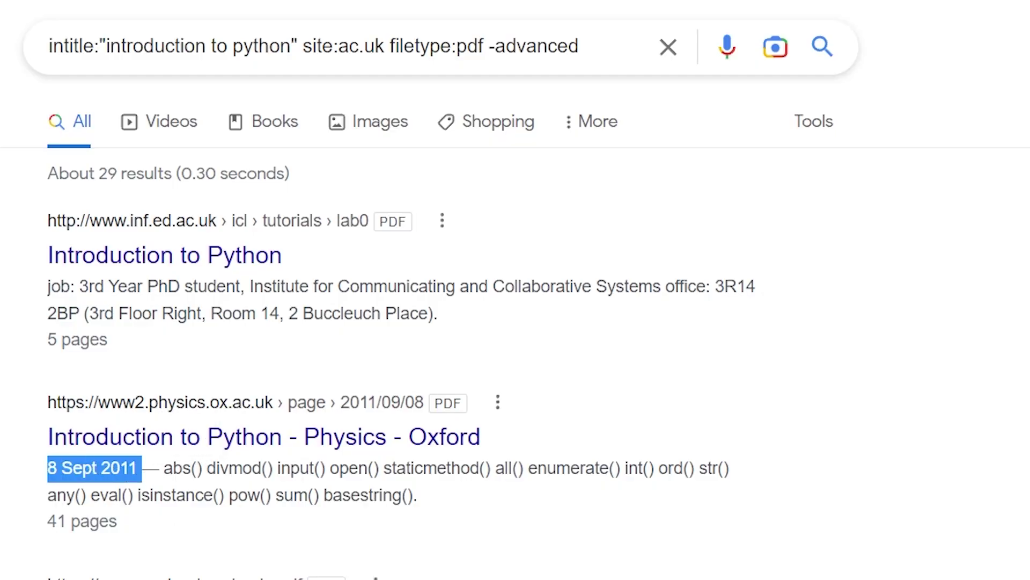
click(617, 46)
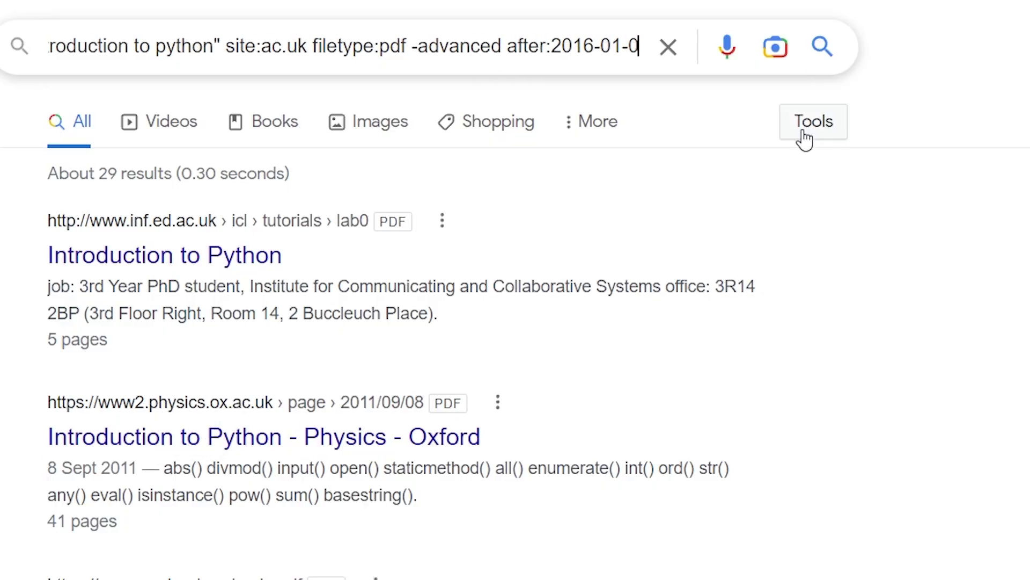
key(Return)
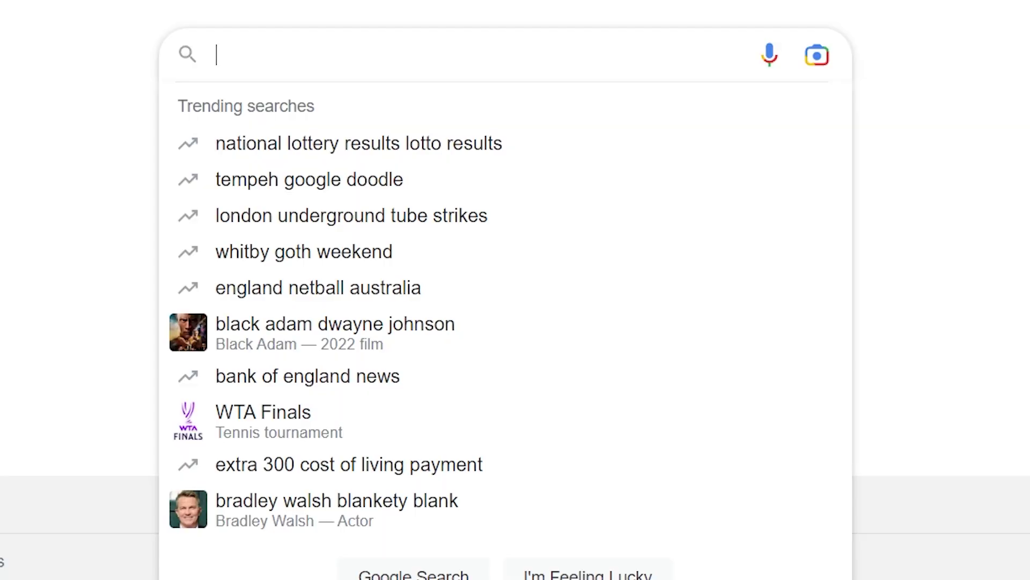
Type 'python OR javascript site:' into a fresh Google search box
text(python O)
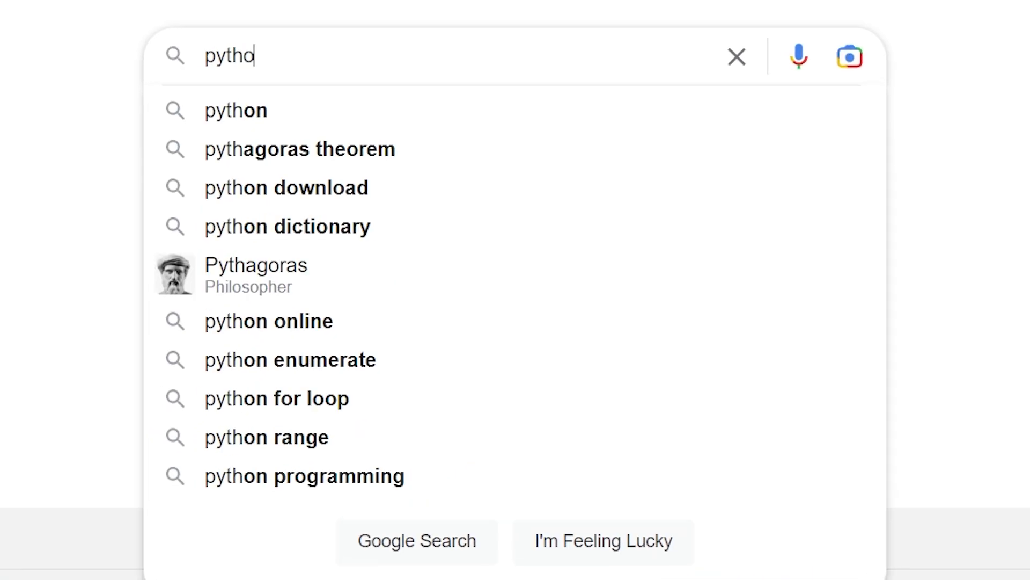
text(R javascript)
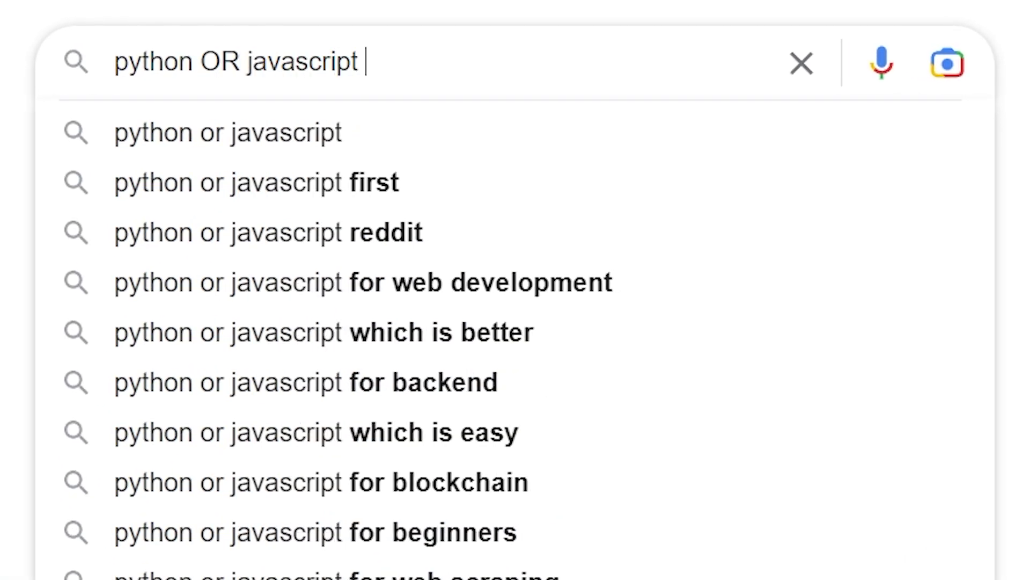
text( site:)
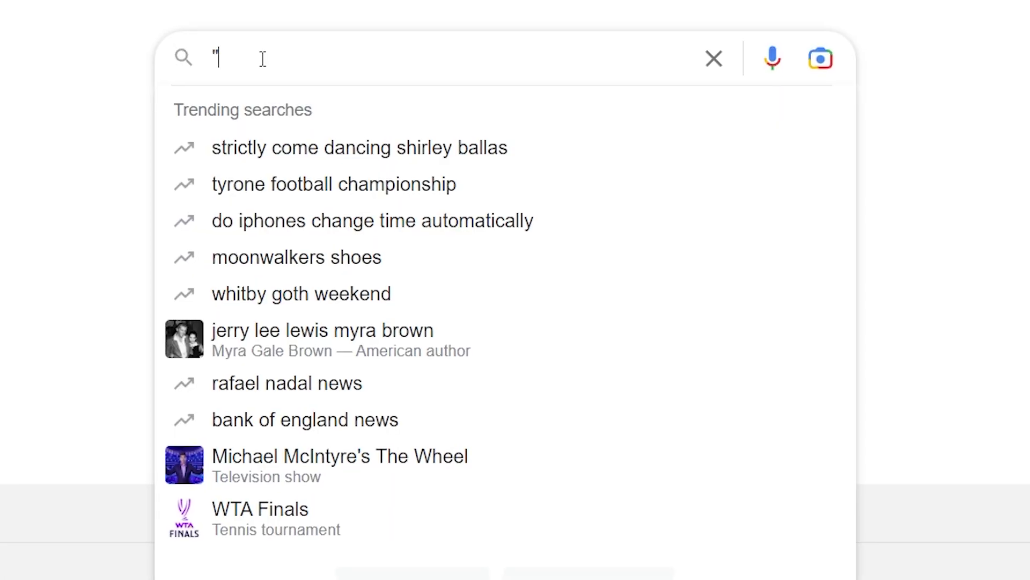
Search "elon musk" source:guardian.com and scroll through the Guardian results
text(elon musk")
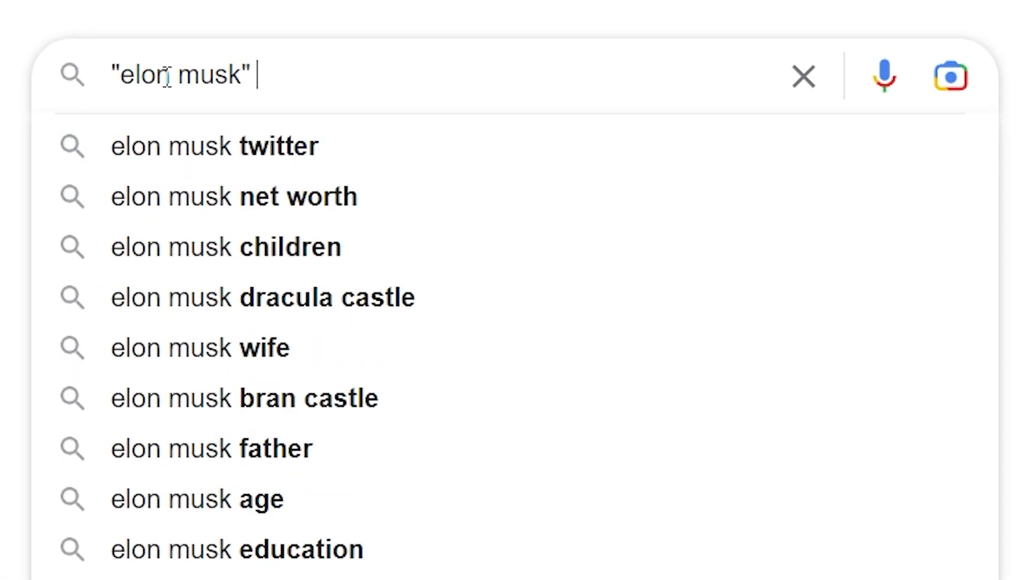
text( source:guardi)
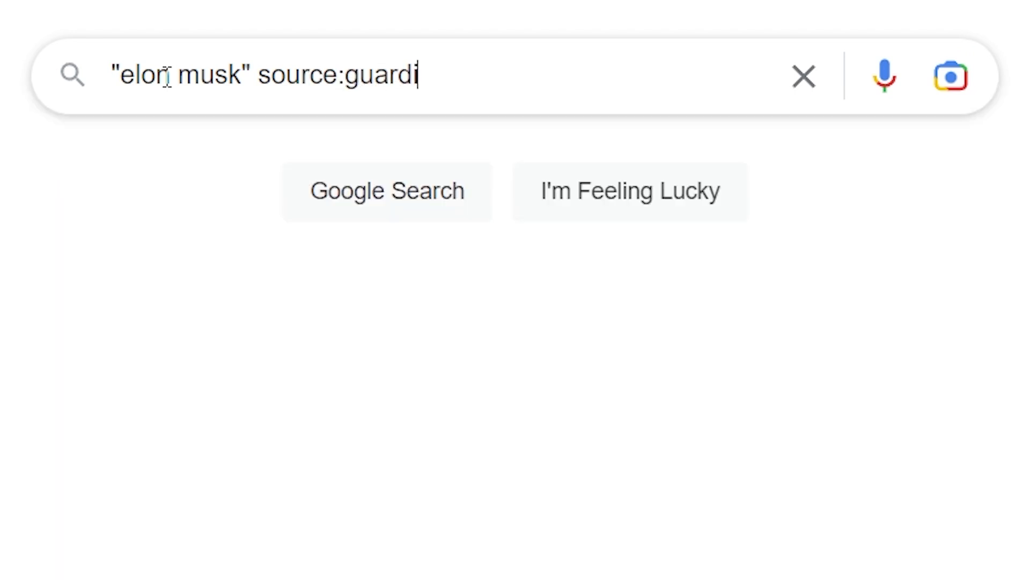
key(Return)
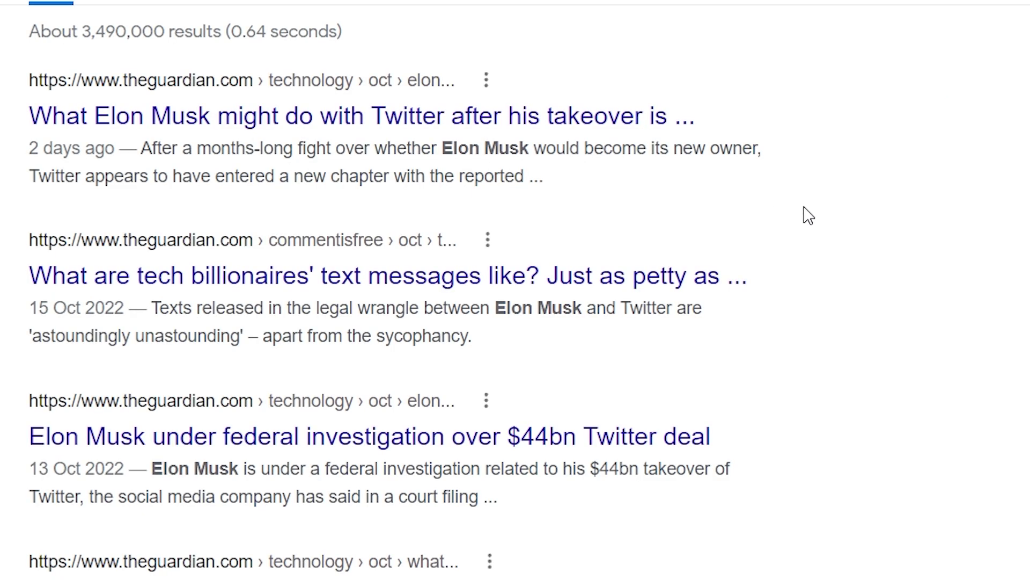
scroll(809, 215, down, 5)
scroll(778, 215, down, 3)
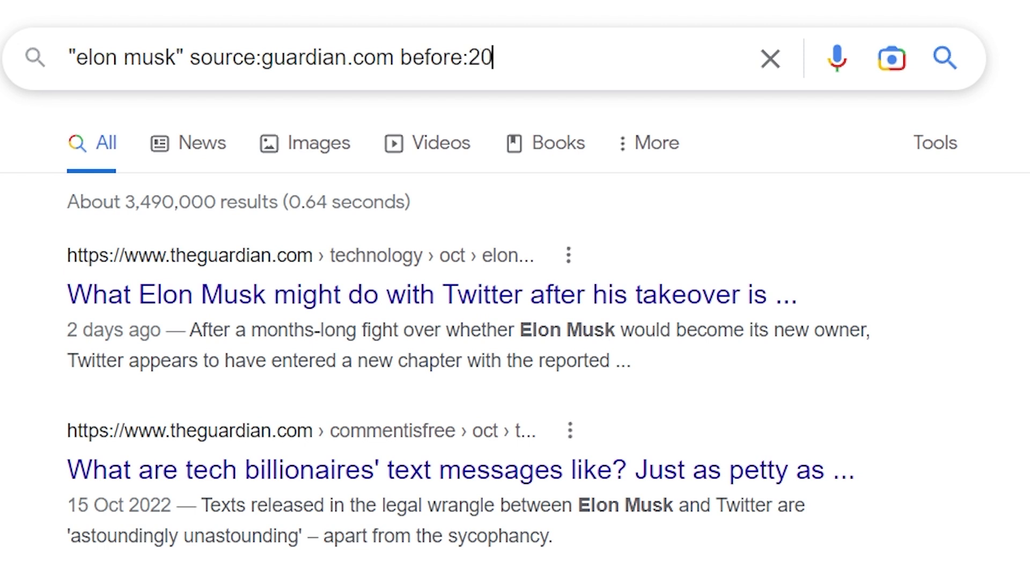
Add before:2016-01-01 to the query and review the roughly 56,000 older results
text(01-)
key(Return)
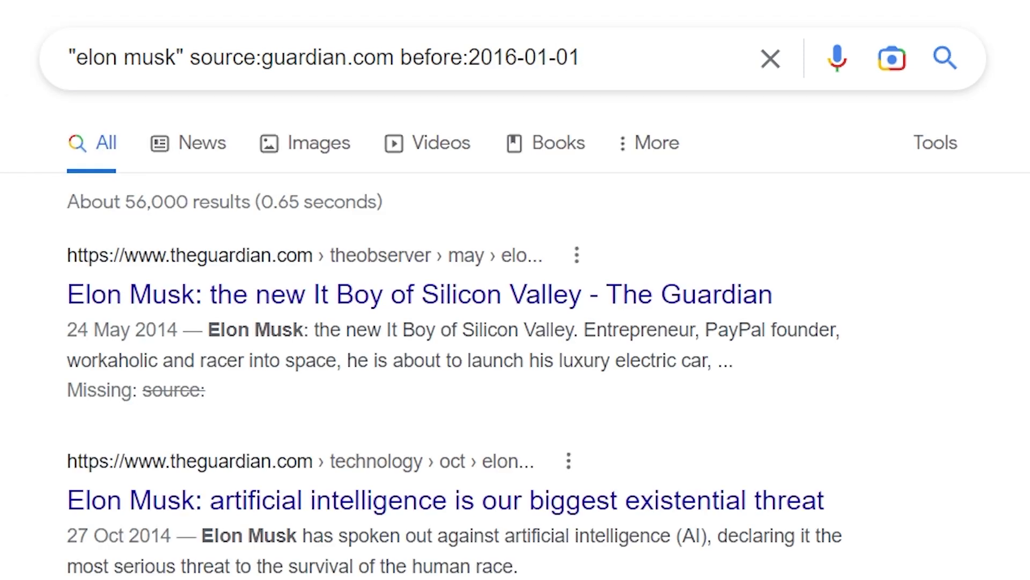
scroll(515, 290, down, 5)
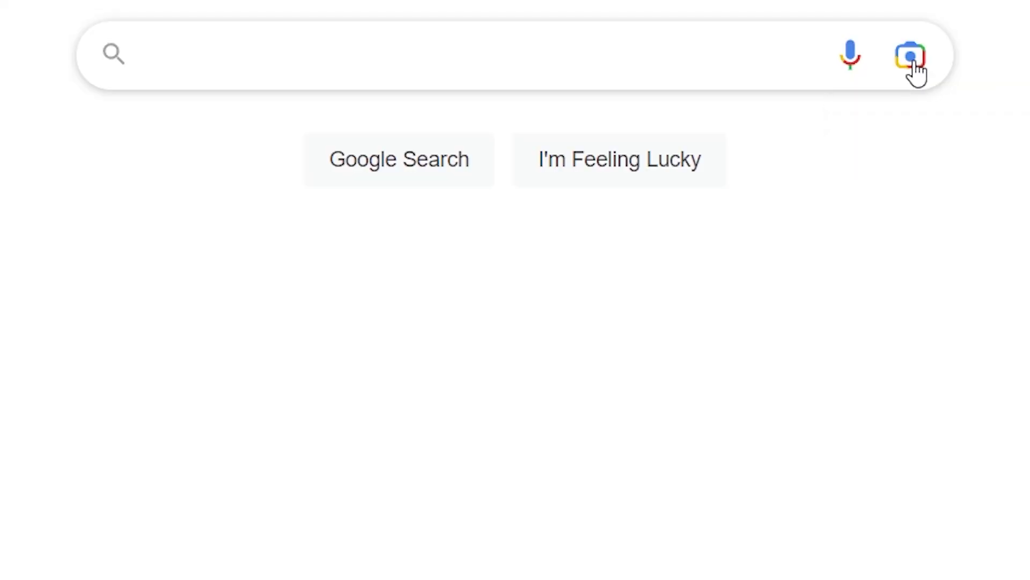
Search the cliffside boardwalk photo with Google Lens and find its original image source
click(912, 62)
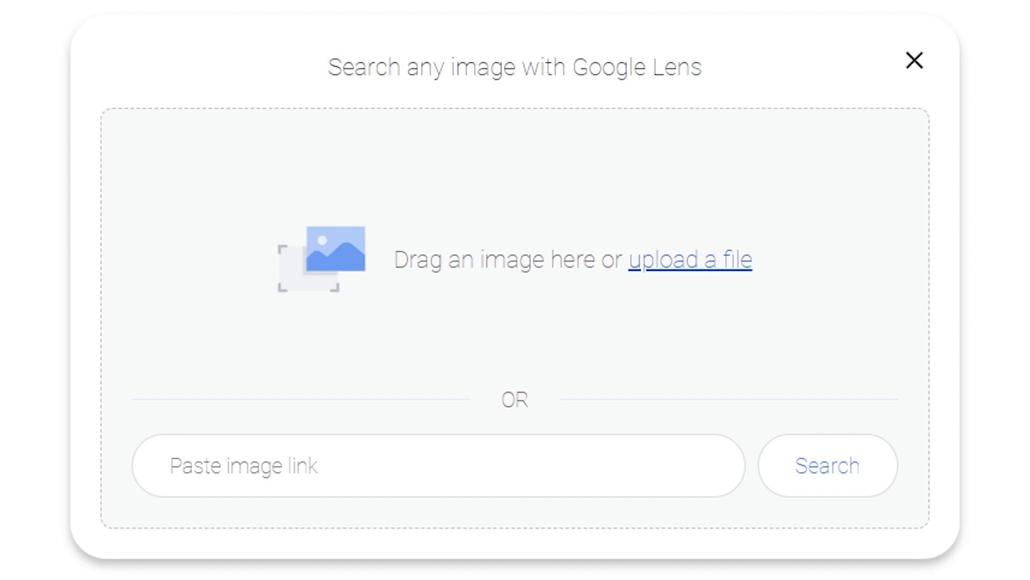
drag(449, 579, 451, 408)
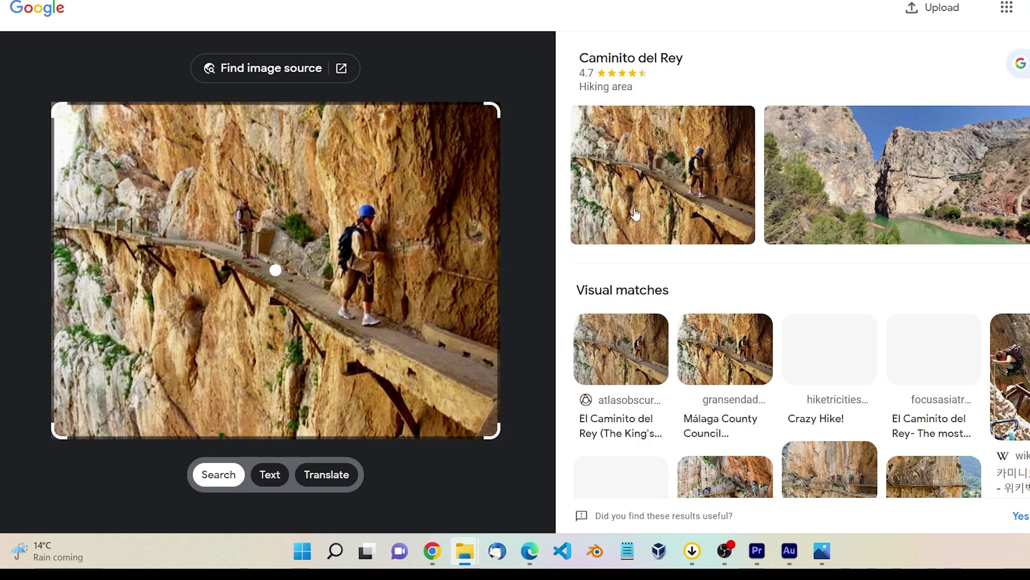
click(273, 69)
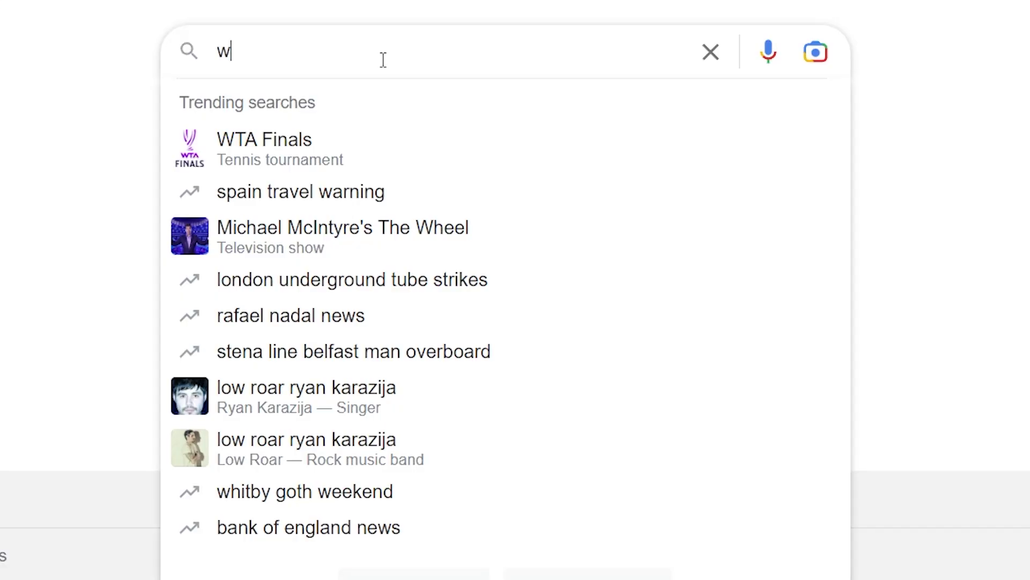
Type a new query ending in 'eather' into the Google search box
text(eather)
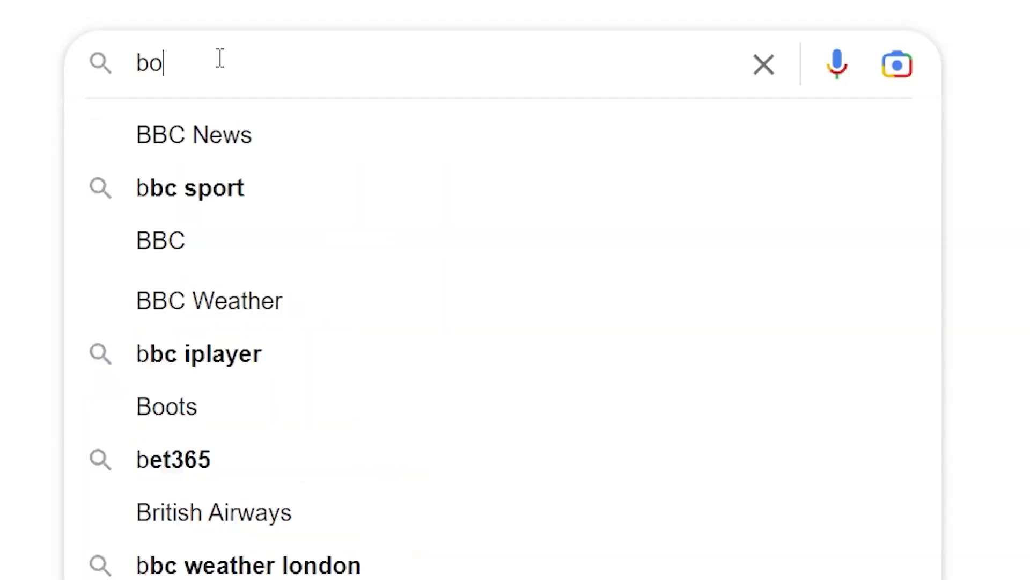
Find the SearchReSearch blog and scroll through its 'missing building in the park' post
text(of sear)
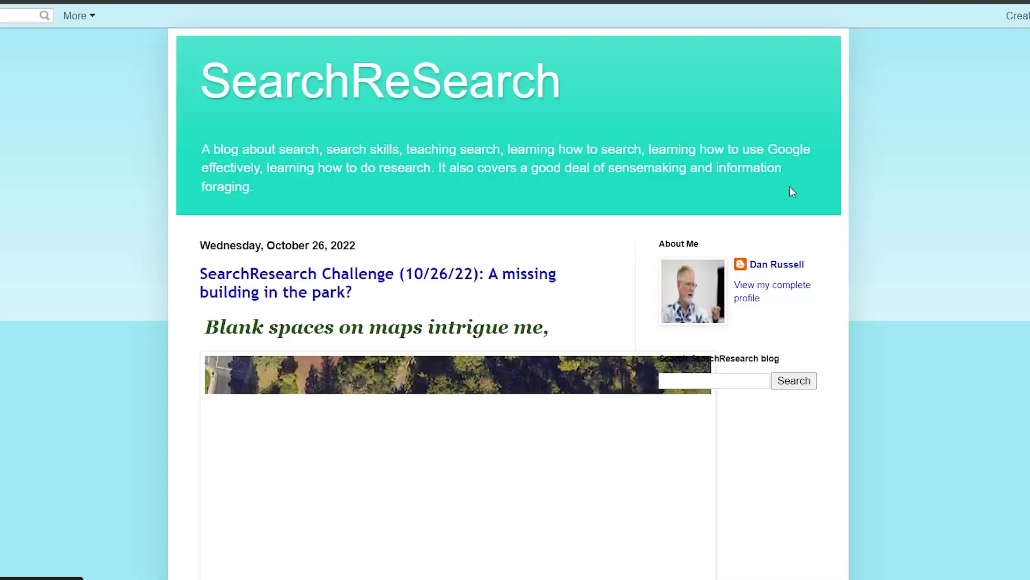
scroll(790, 186, down, 10)
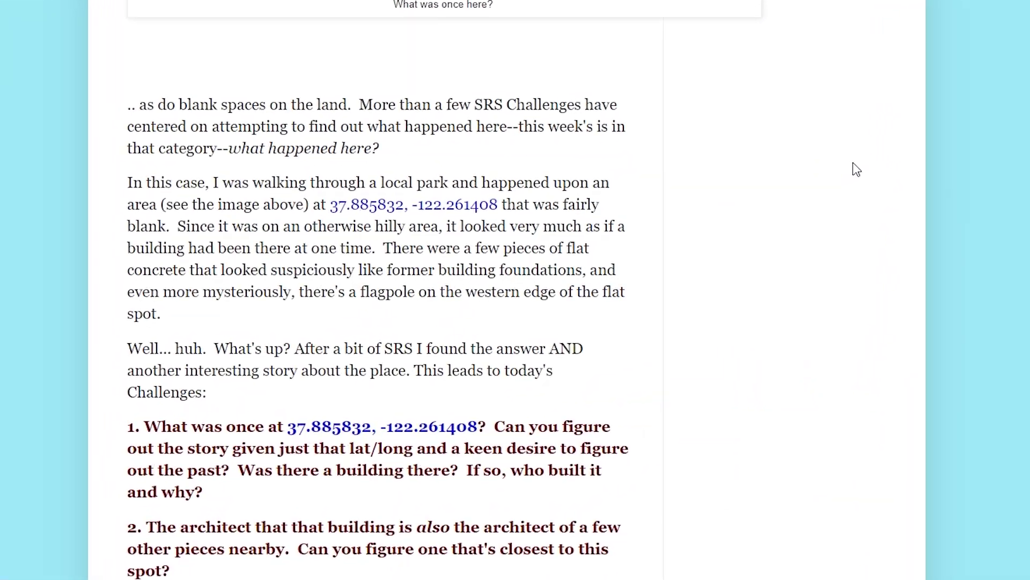
scroll(880, 254, up, 10)
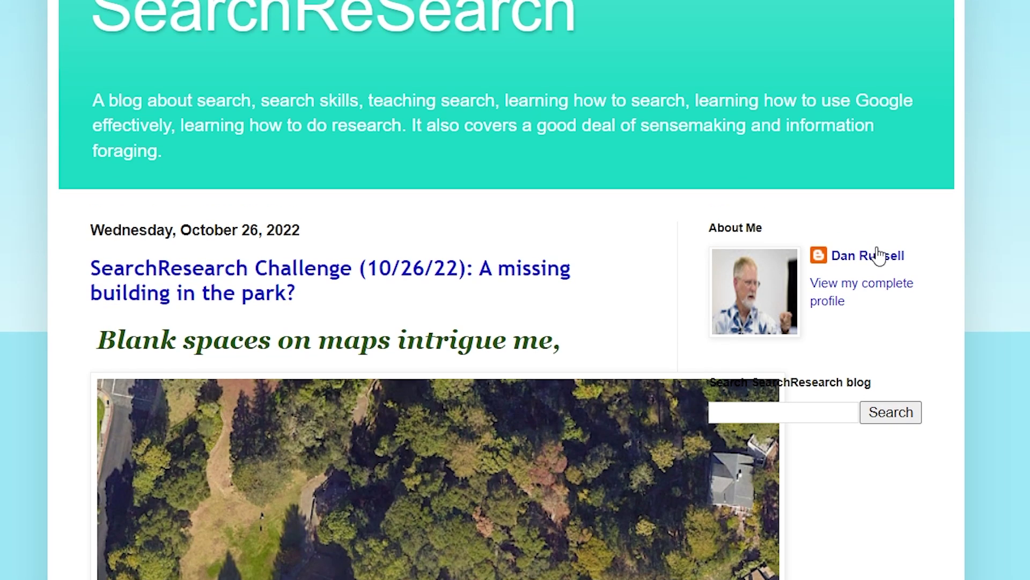